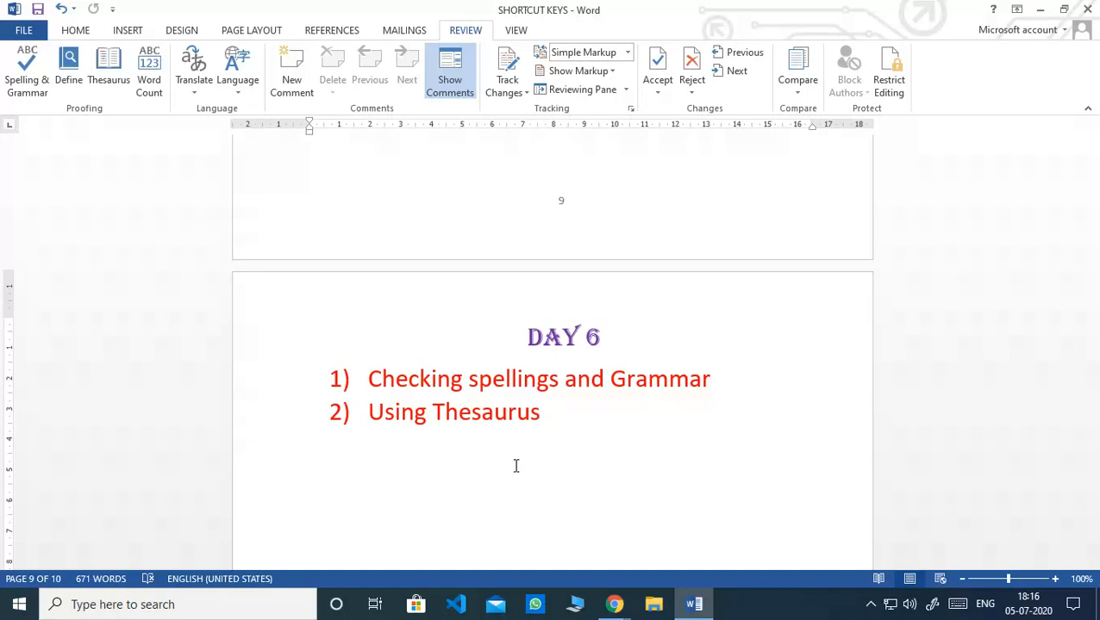
Correct the misspelled word "Sucess" at the start of the sample text to the suggestion "Success"
{"action": "scroll", "coordinate": [516, 467], "scroll_direction": "down", "scroll_amount": 3}
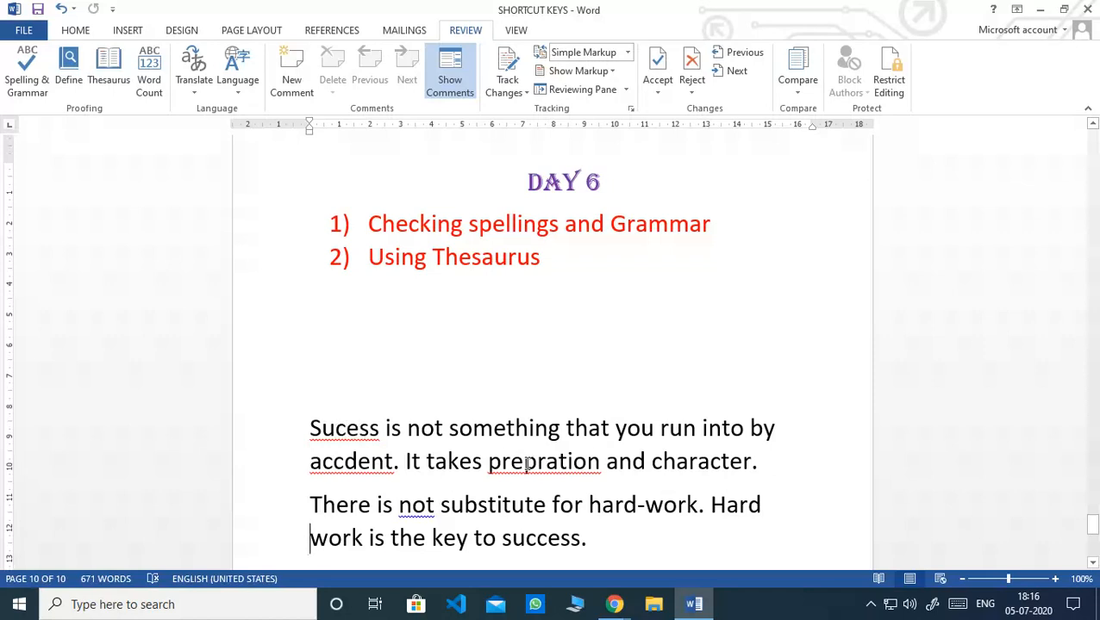
{"action": "right_click", "coordinate": [344, 432]}
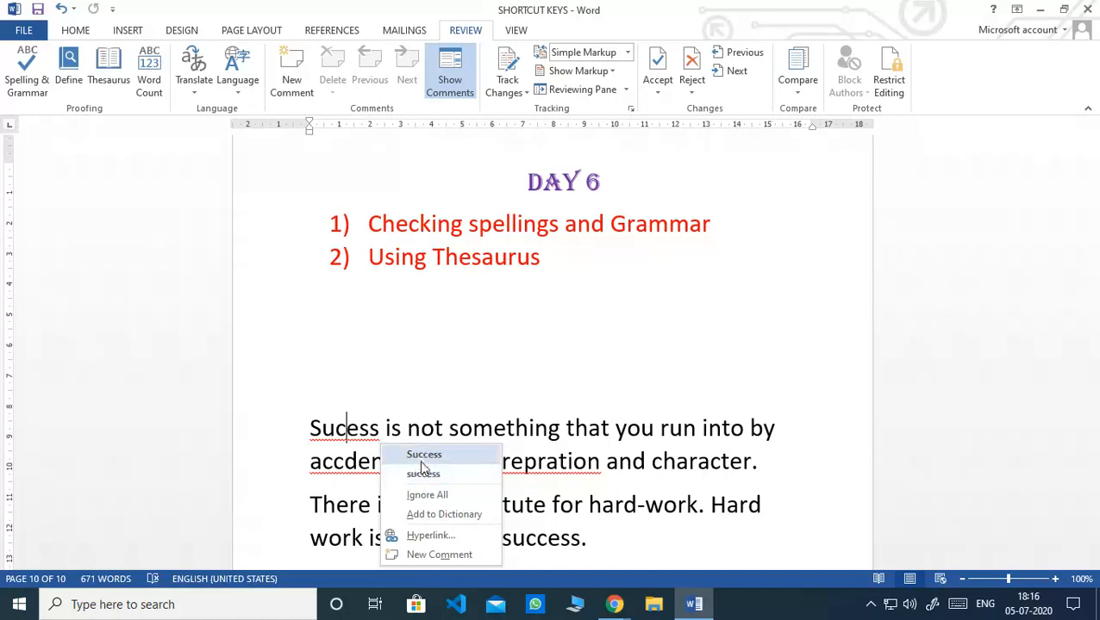
{"action": "left_click", "coordinate": [418, 455]}
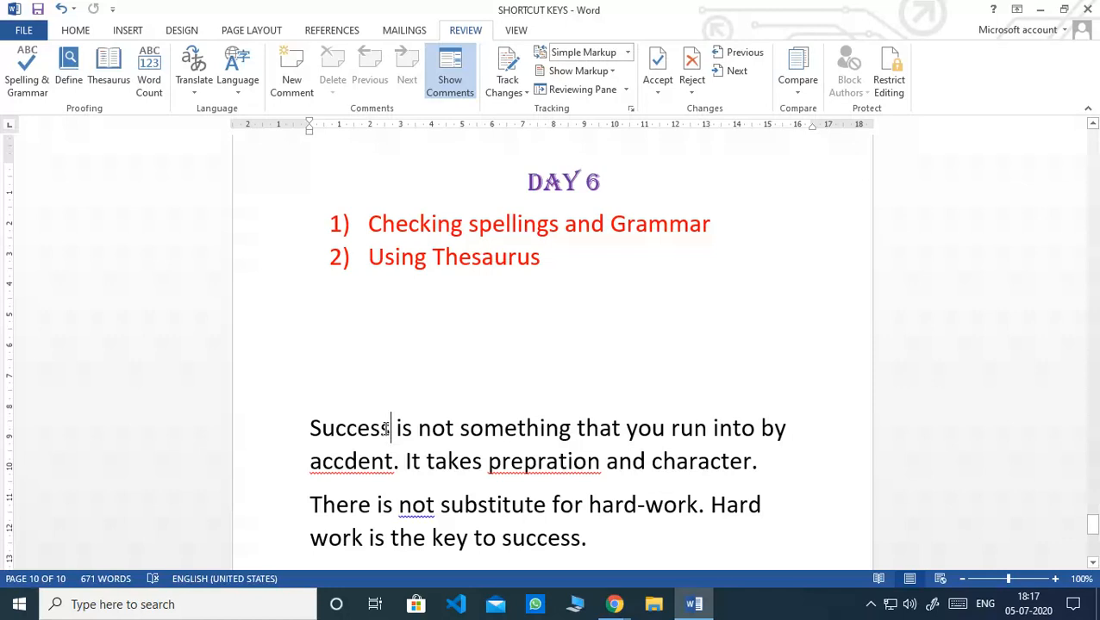
Run the spelling check from "accdent" and change that word to "accident", then end the check
{"action": "left_click", "coordinate": [371, 465]}
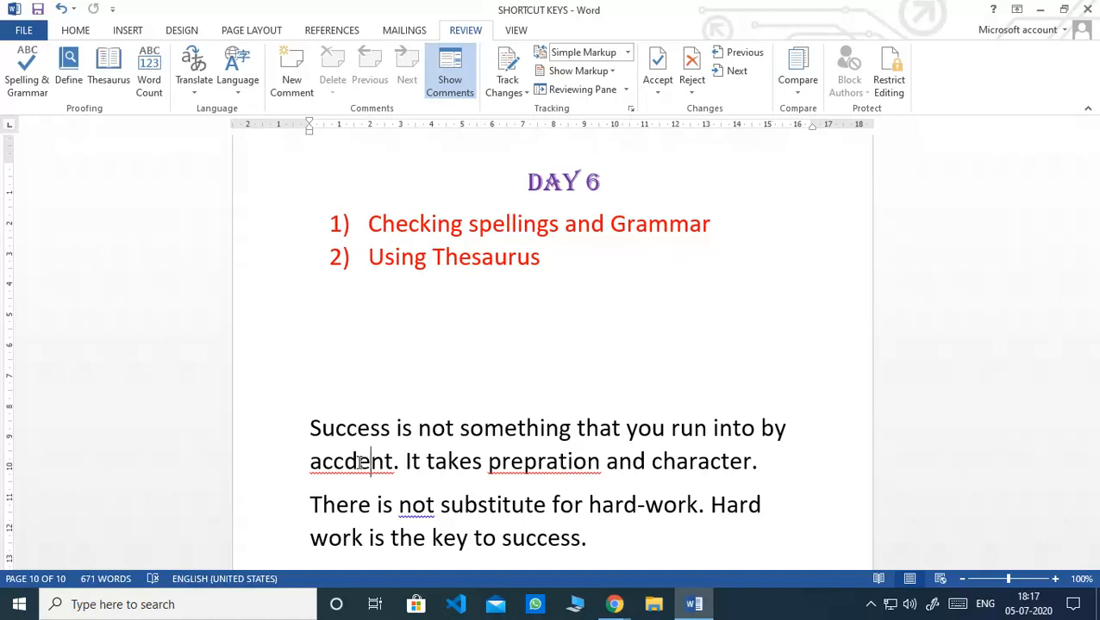
{"action": "key", "text": "F7"}
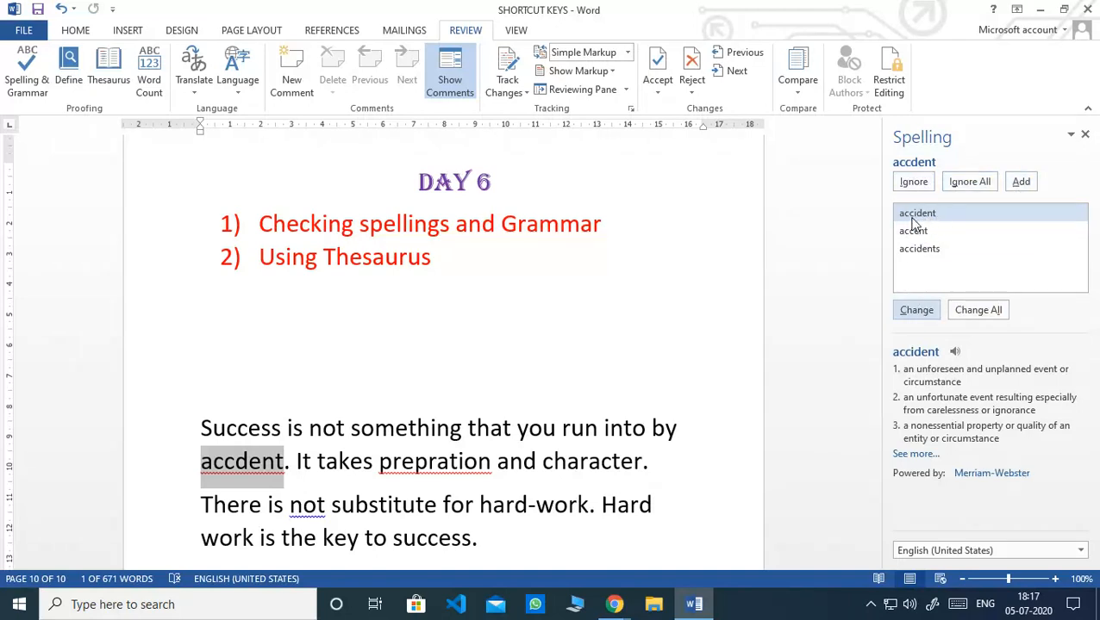
{"action": "left_click", "coordinate": [917, 312]}
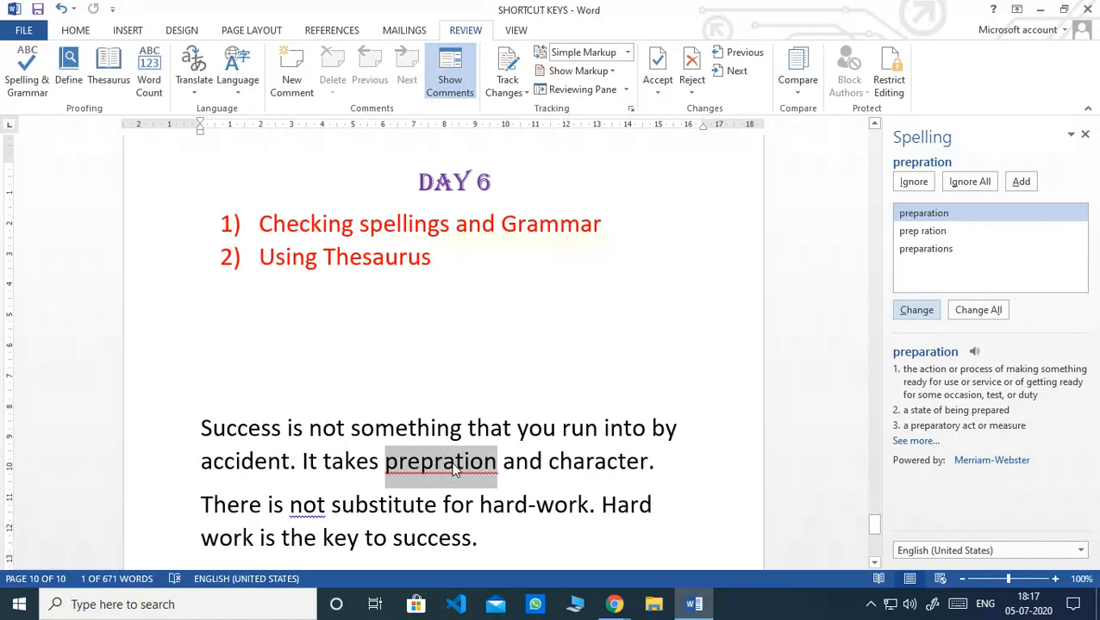
{"action": "left_click", "coordinate": [1084, 134]}
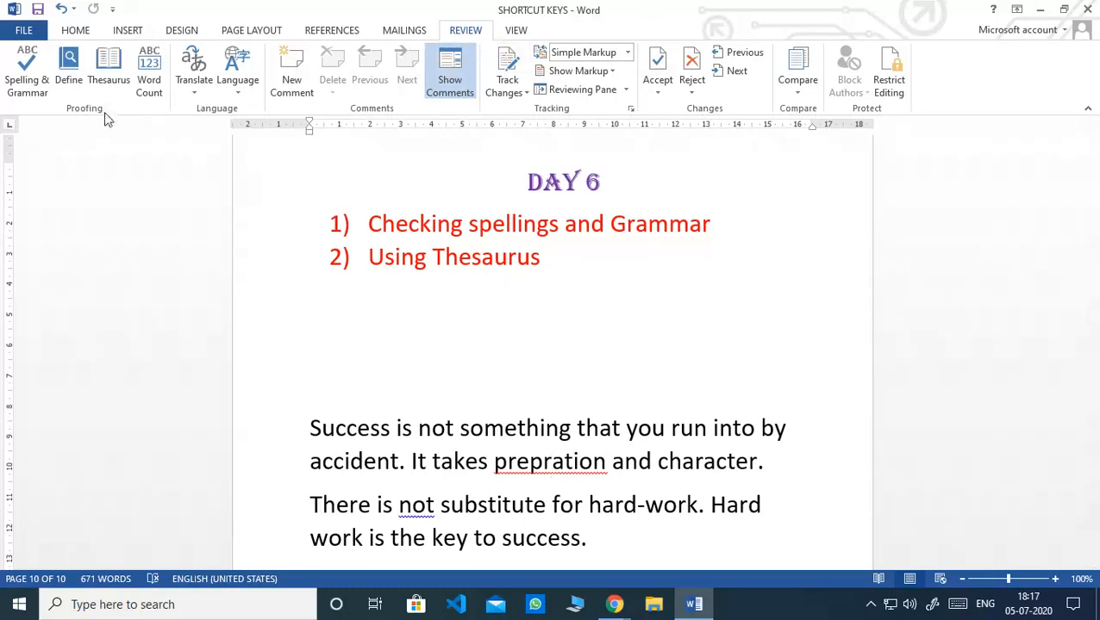
Run the spelling and grammar check, change "prepration" to "preparation", and close the check
{"action": "left_click", "coordinate": [27, 83]}
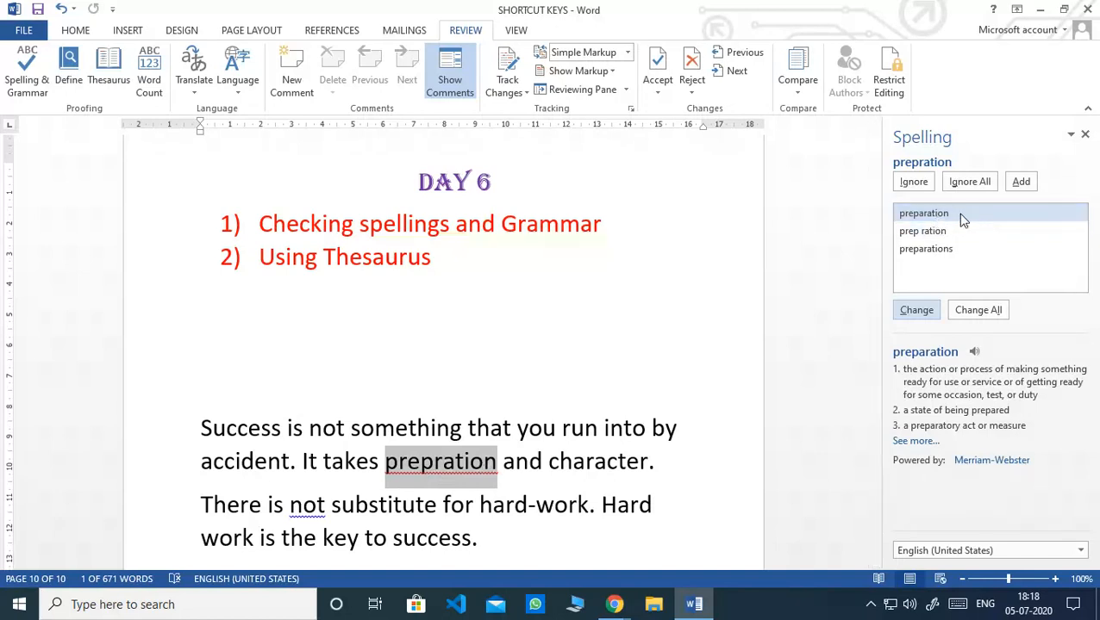
{"action": "left_click", "coordinate": [915, 312]}
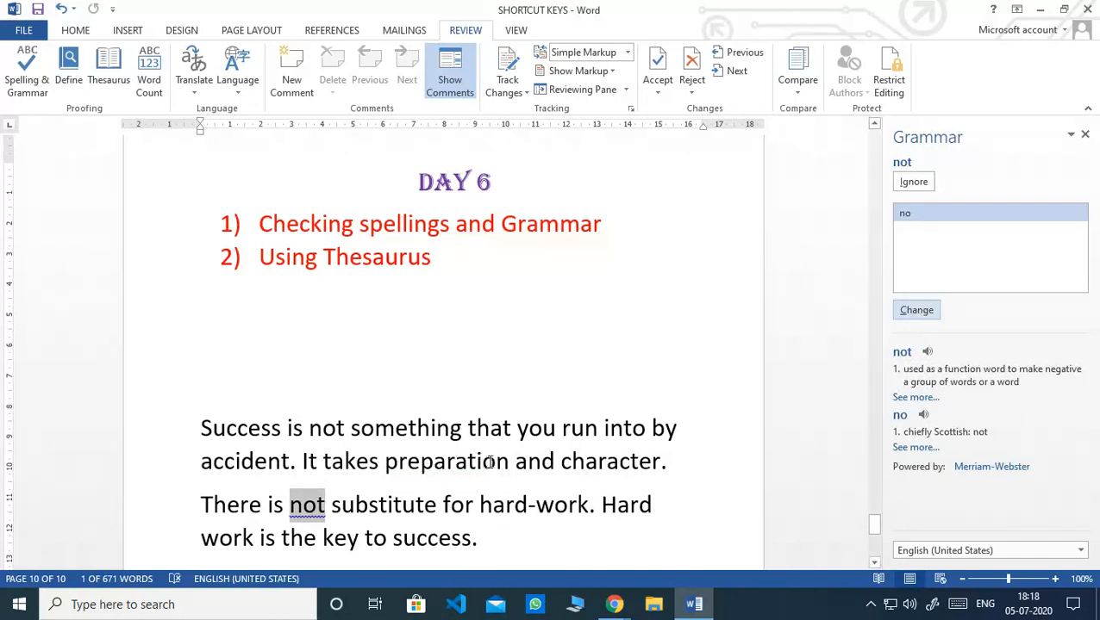
{"action": "left_click", "coordinate": [1084, 134]}
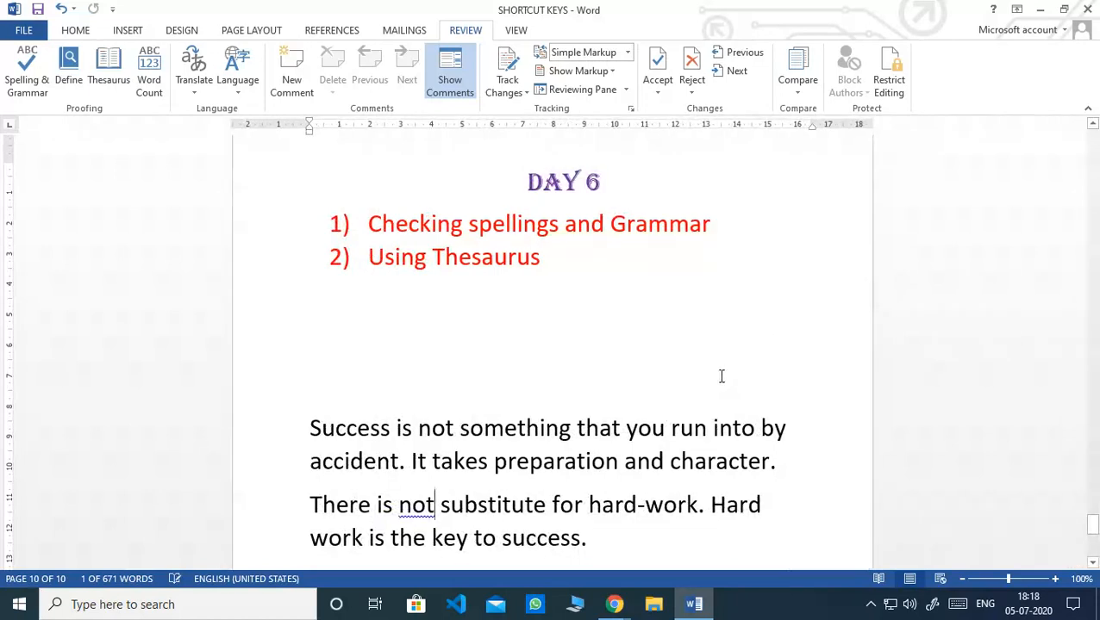
Run the spelling and grammar check to change "not" to "no" in "There is not substitute" and finish the check
{"action": "scroll", "coordinate": [608, 465], "scroll_direction": "down", "scroll_amount": 2}
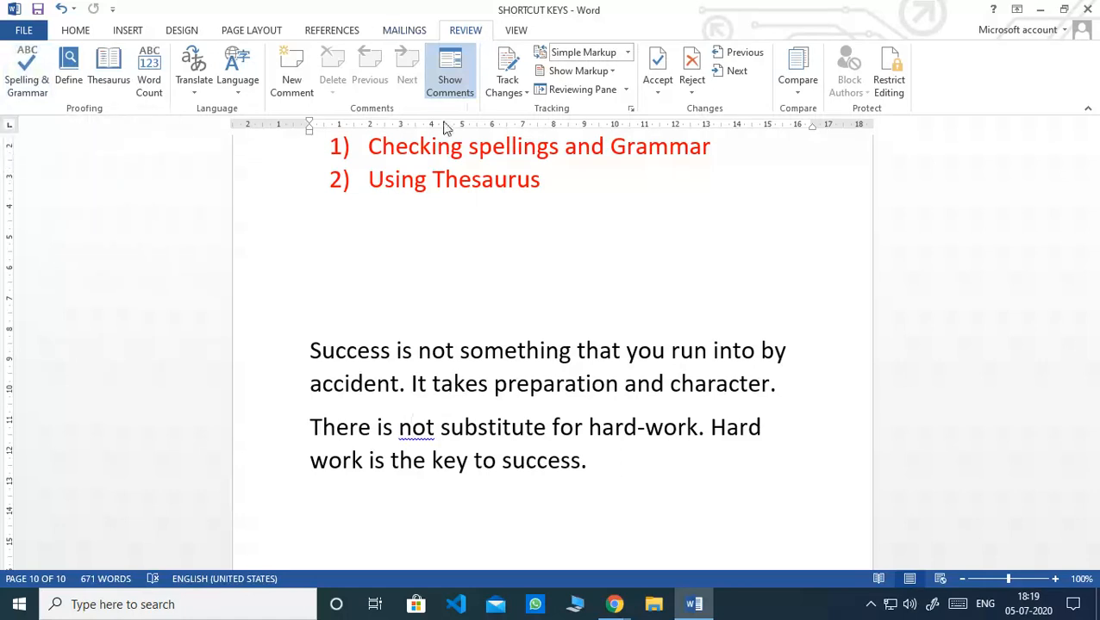
{"action": "left_click", "coordinate": [20, 86]}
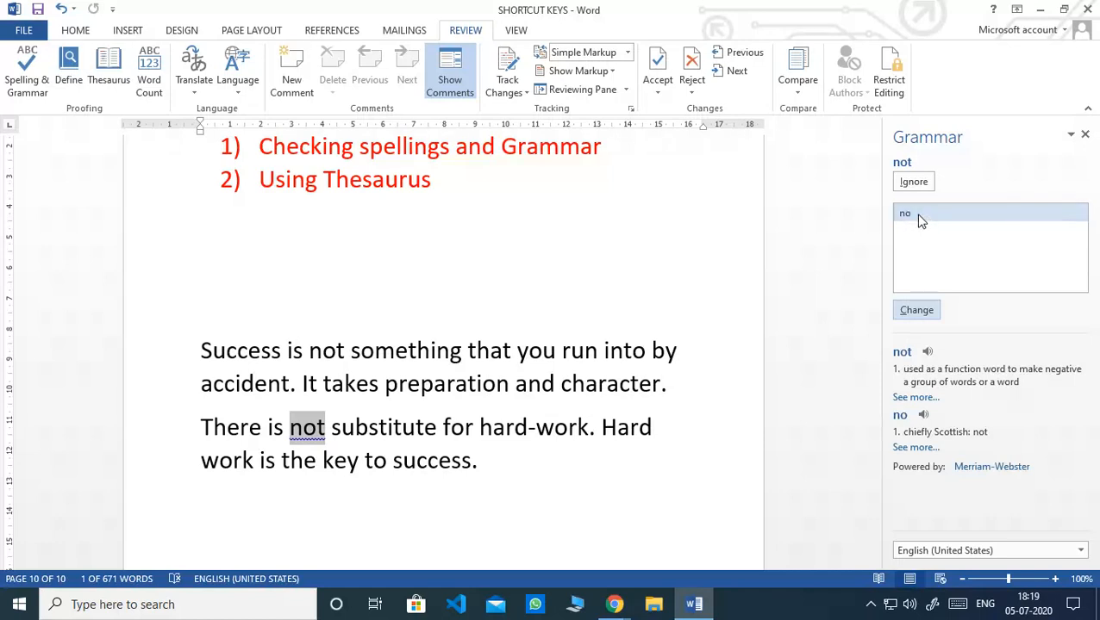
{"action": "left_click", "coordinate": [916, 310]}
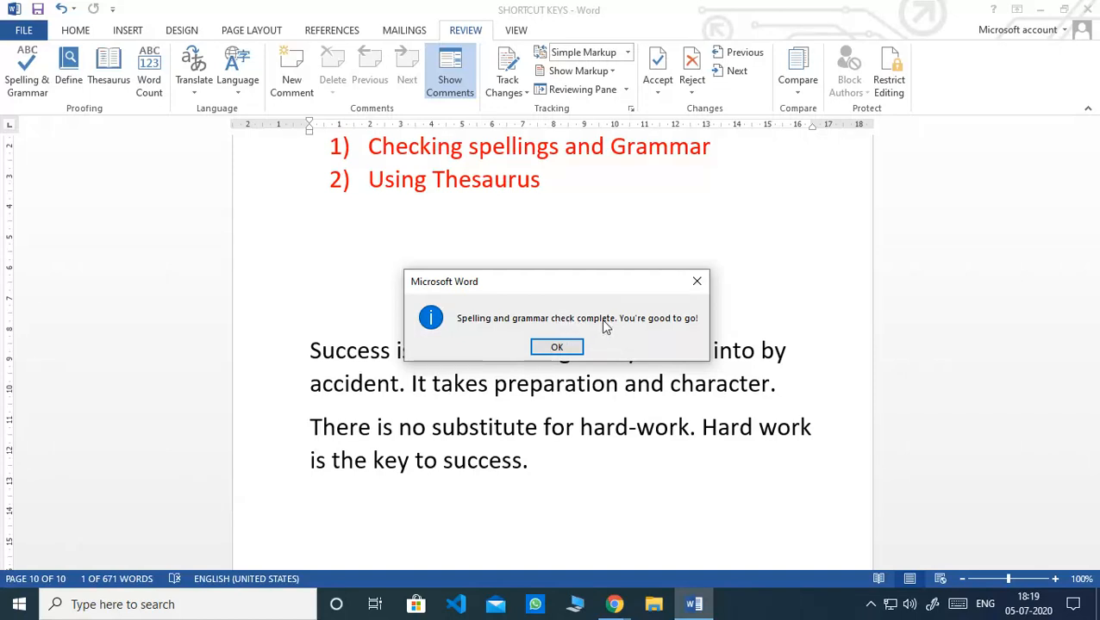
{"action": "left_click", "coordinate": [556, 348]}
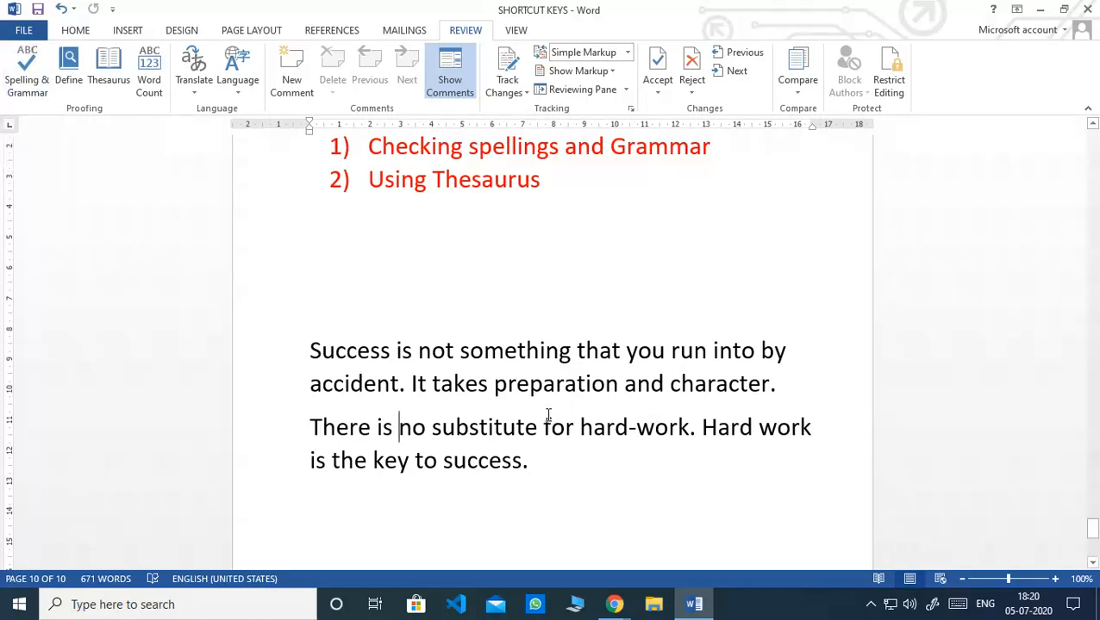
Replace "Success" at the start of the first paragraph with the Thesaurus synonym "Achievement" and close the Thesaurus
{"action": "scroll", "coordinate": [542, 417], "scroll_direction": "down", "scroll_amount": 2}
{"action": "scroll", "coordinate": [542, 417], "scroll_direction": "down", "scroll_amount": 3}
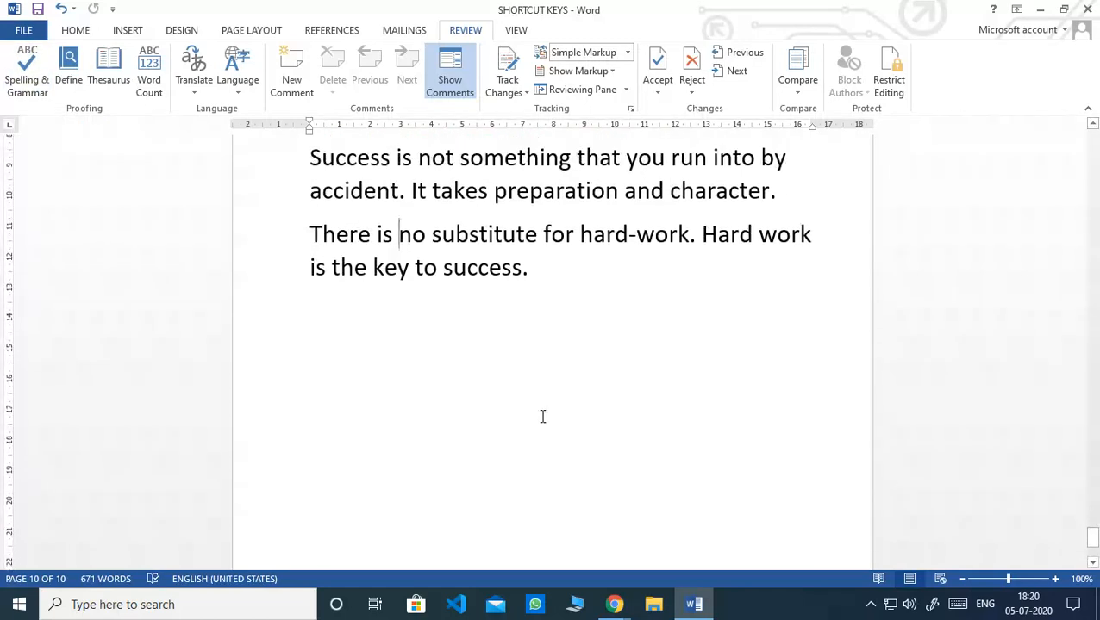
{"action": "scroll", "coordinate": [523, 312], "scroll_direction": "up", "scroll_amount": 7}
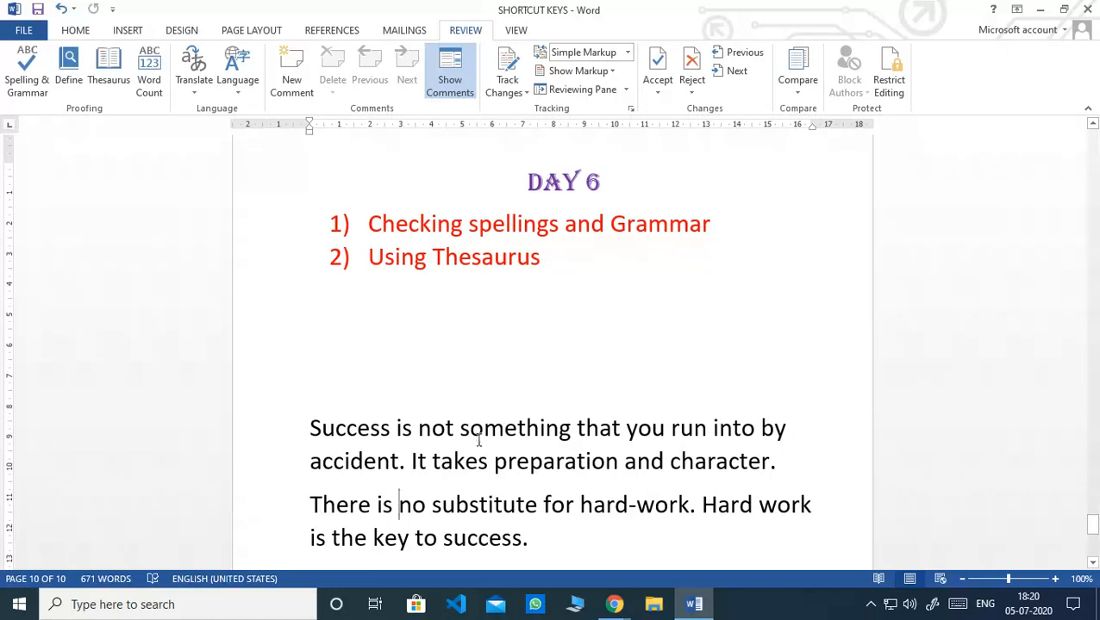
{"action": "scroll", "coordinate": [549, 500], "scroll_direction": "down", "scroll_amount": 1}
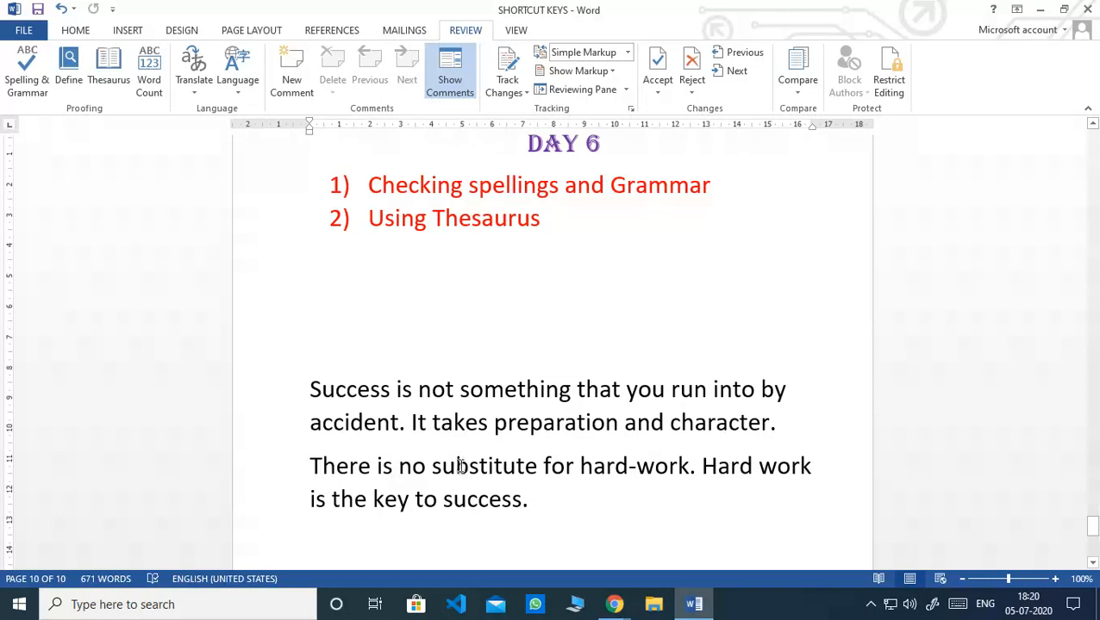
{"action": "left_click", "coordinate": [314, 387]}
{"action": "double_click", "coordinate": [336, 389]}
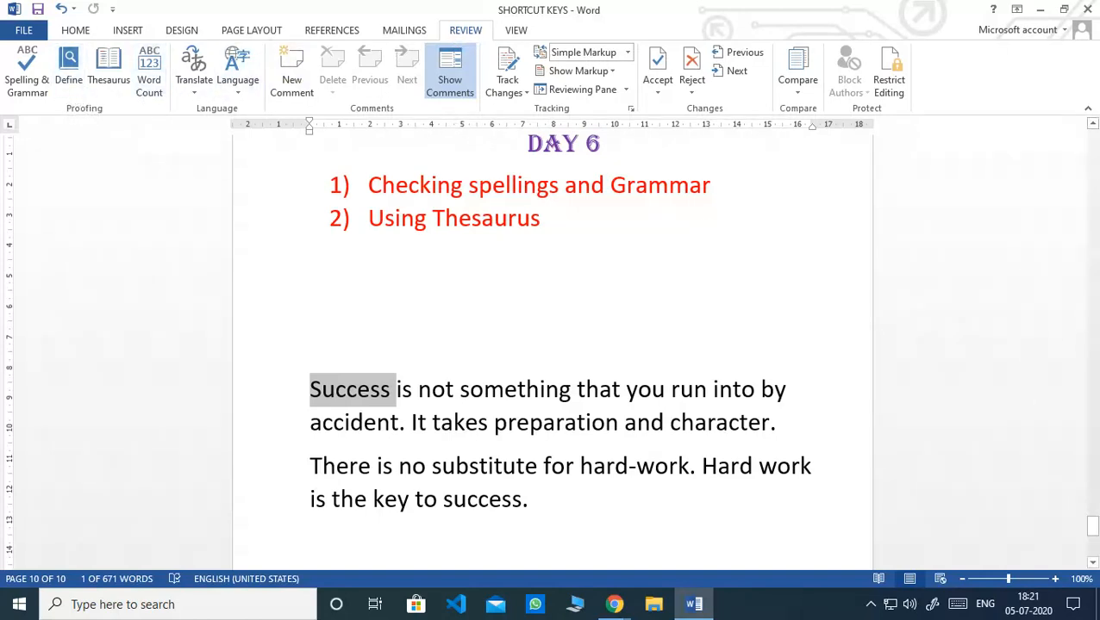
{"action": "left_click", "coordinate": [109, 69]}
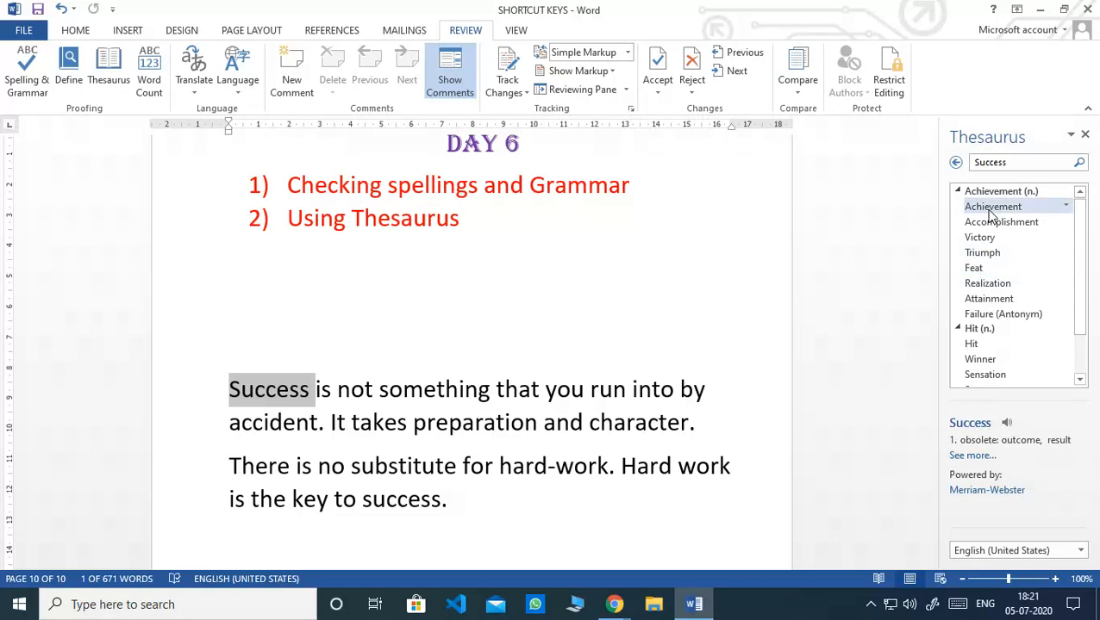
{"action": "left_click", "coordinate": [1069, 213]}
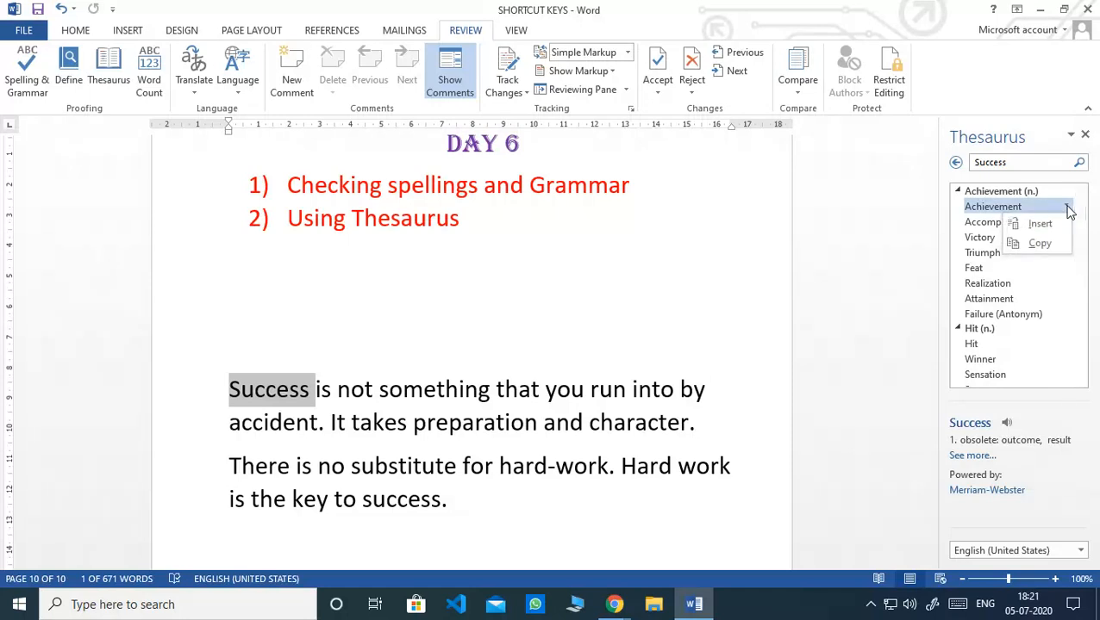
{"action": "left_click", "coordinate": [1030, 222]}
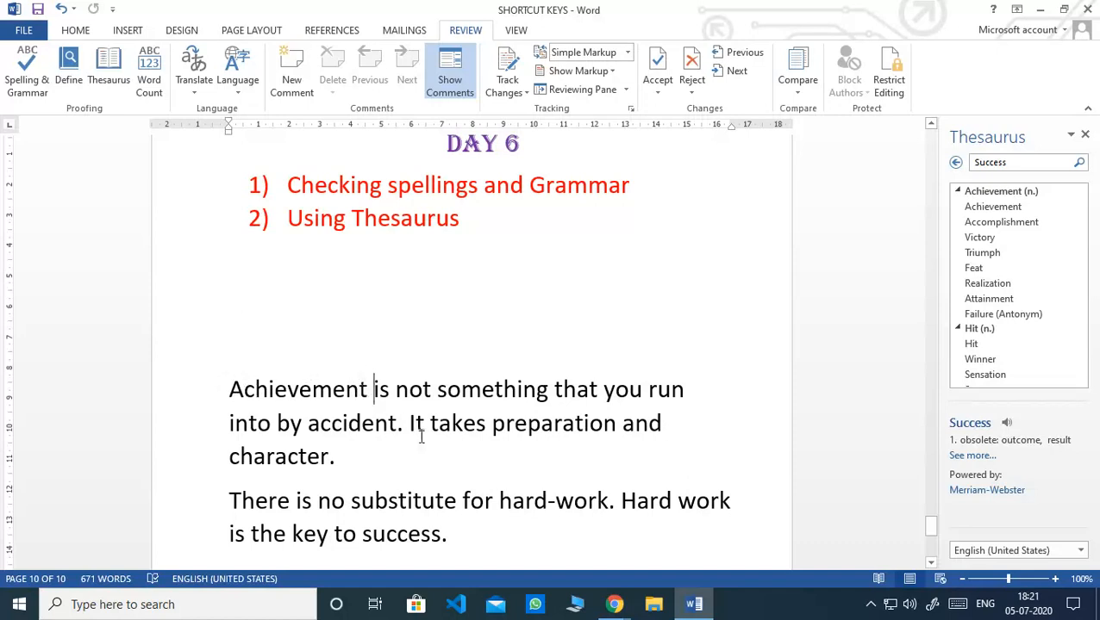
{"action": "scroll", "coordinate": [446, 441], "scroll_direction": "down", "scroll_amount": 1}
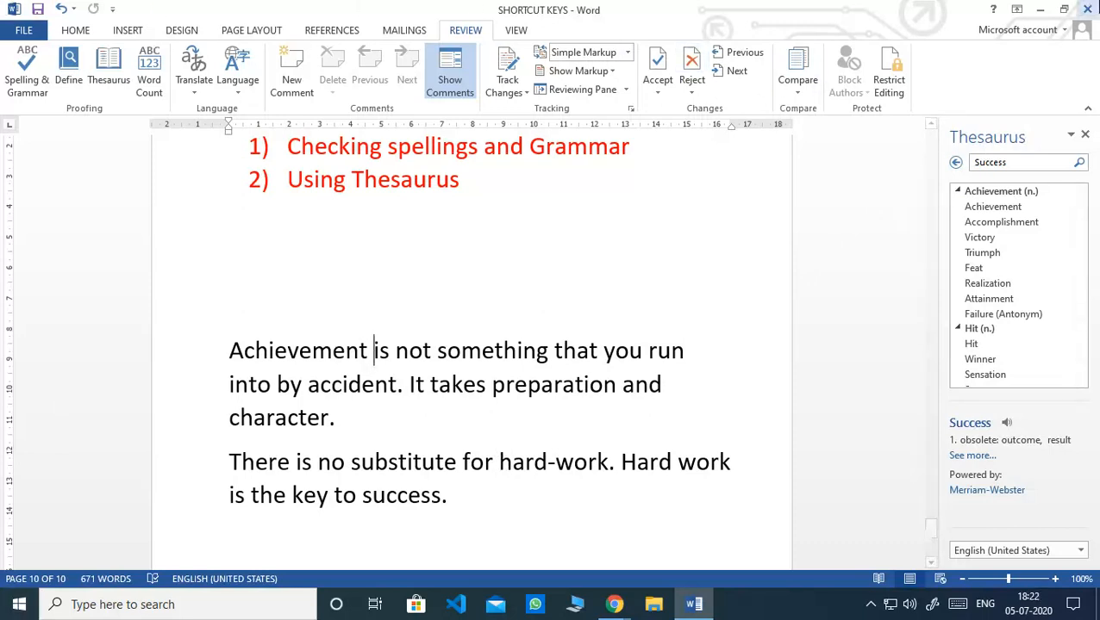
{"action": "left_click", "coordinate": [1085, 135]}
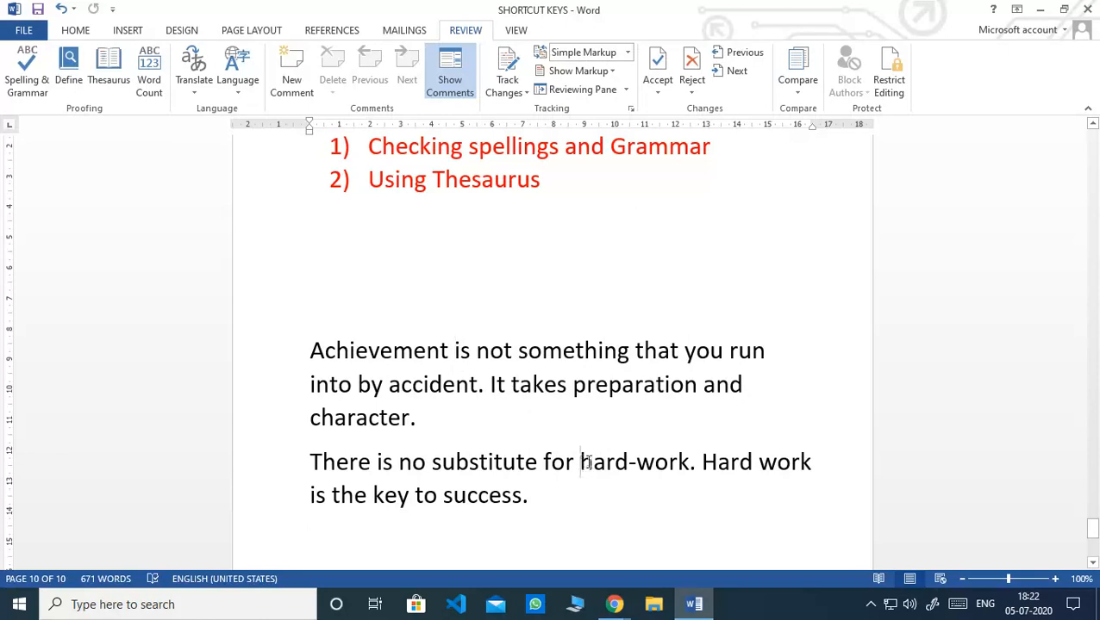
Look up synonyms for "hard-work" from the second paragraph in the Thesaurus
{"action": "left_click_drag", "start_coordinate": [581, 463], "coordinate": [665, 468]}
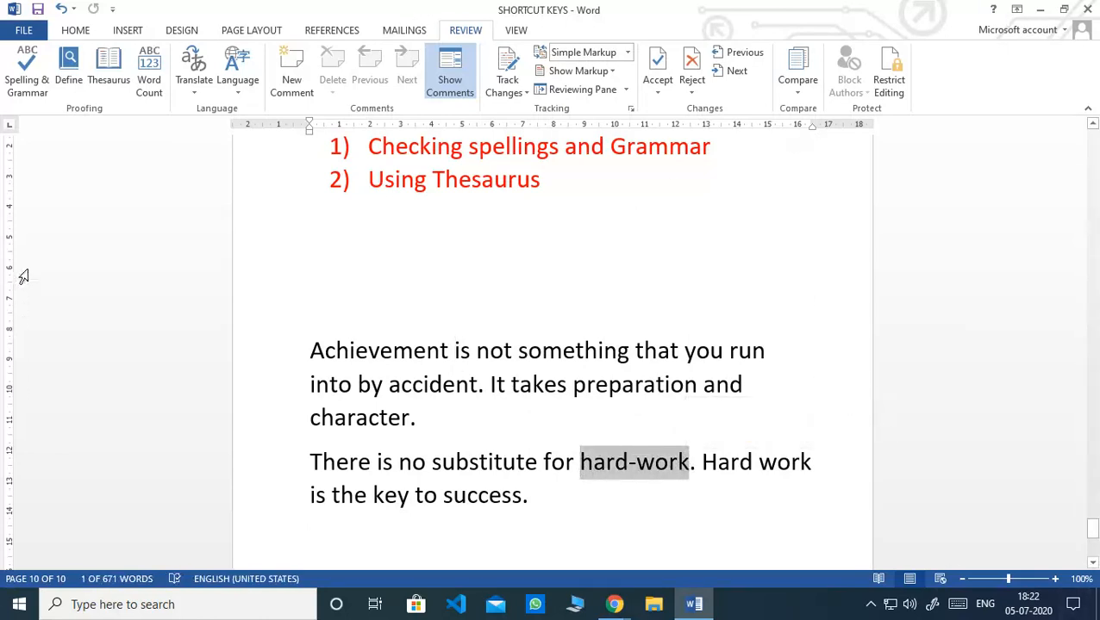
{"action": "left_click", "coordinate": [109, 67]}
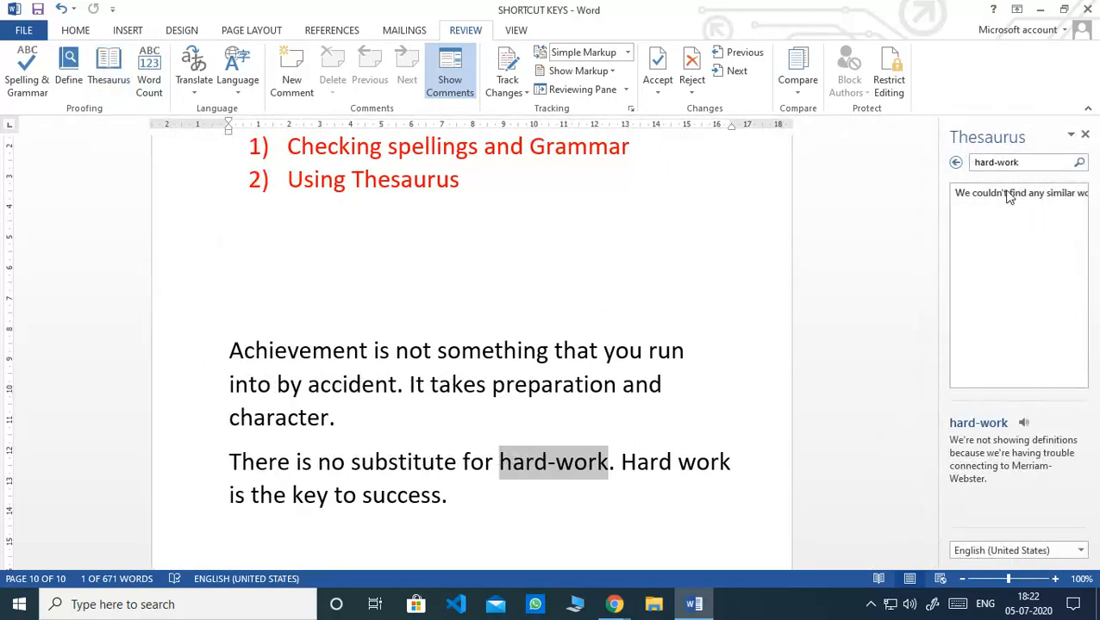
{"action": "left_click", "coordinate": [568, 514]}
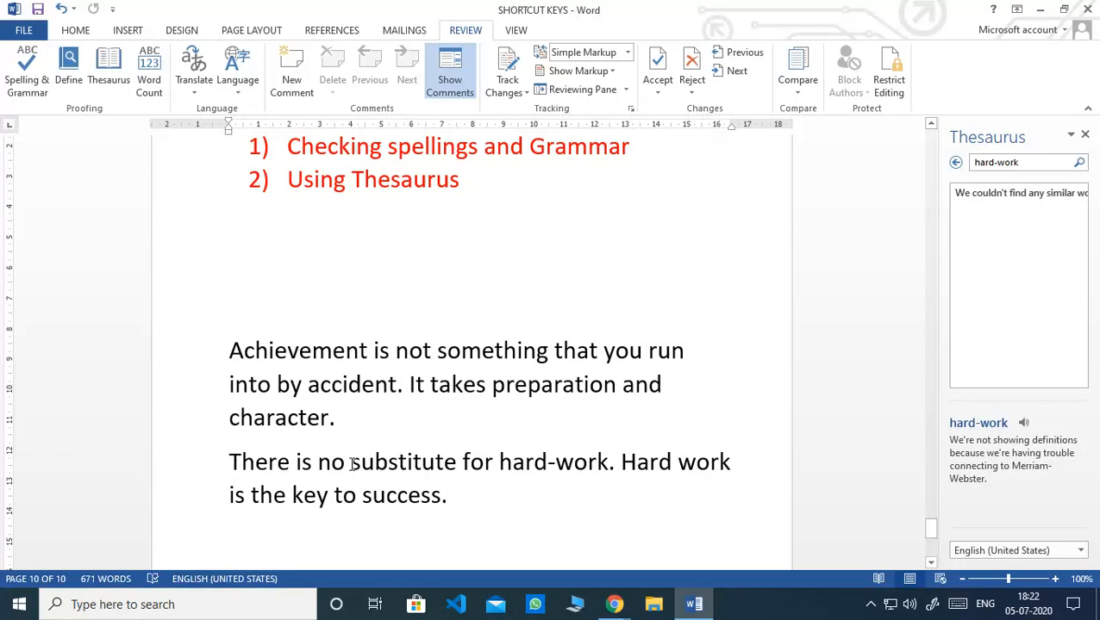
Replace "substitute" in the second paragraph with the Thesaurus synonym "alternate"
{"action": "left_click_drag", "start_coordinate": [353, 465], "coordinate": [456, 474]}
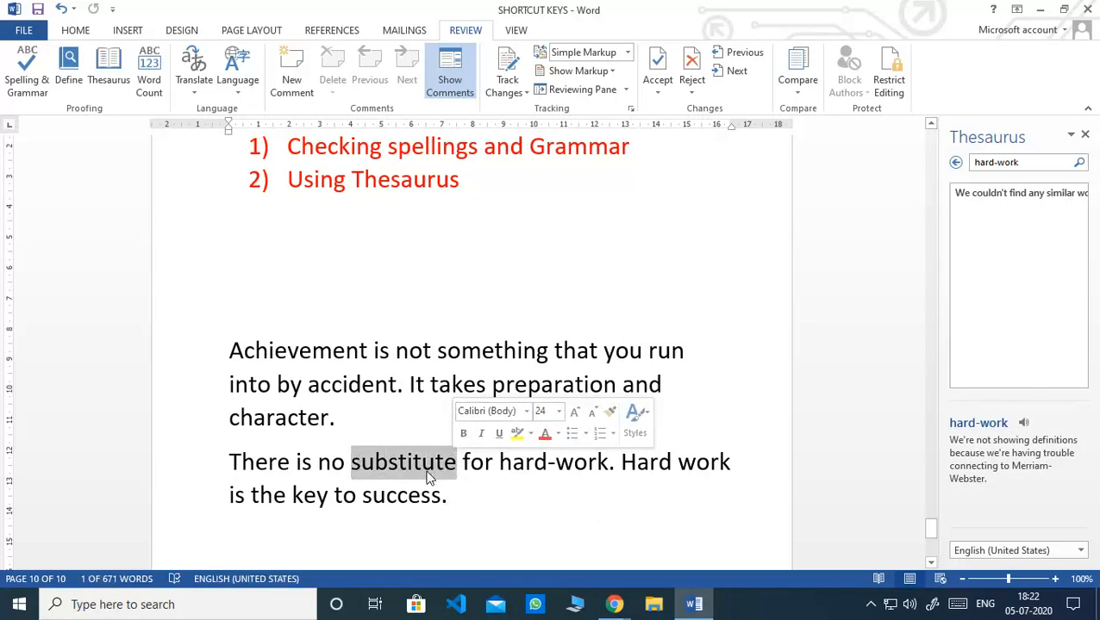
{"action": "left_click", "coordinate": [1084, 135]}
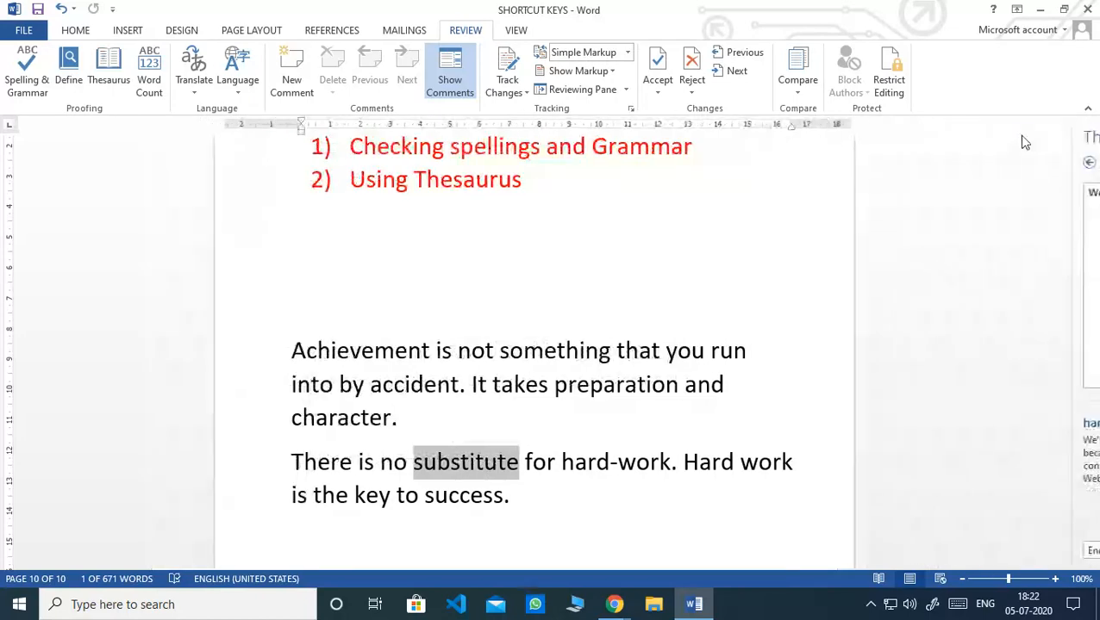
{"action": "left_click", "coordinate": [109, 69]}
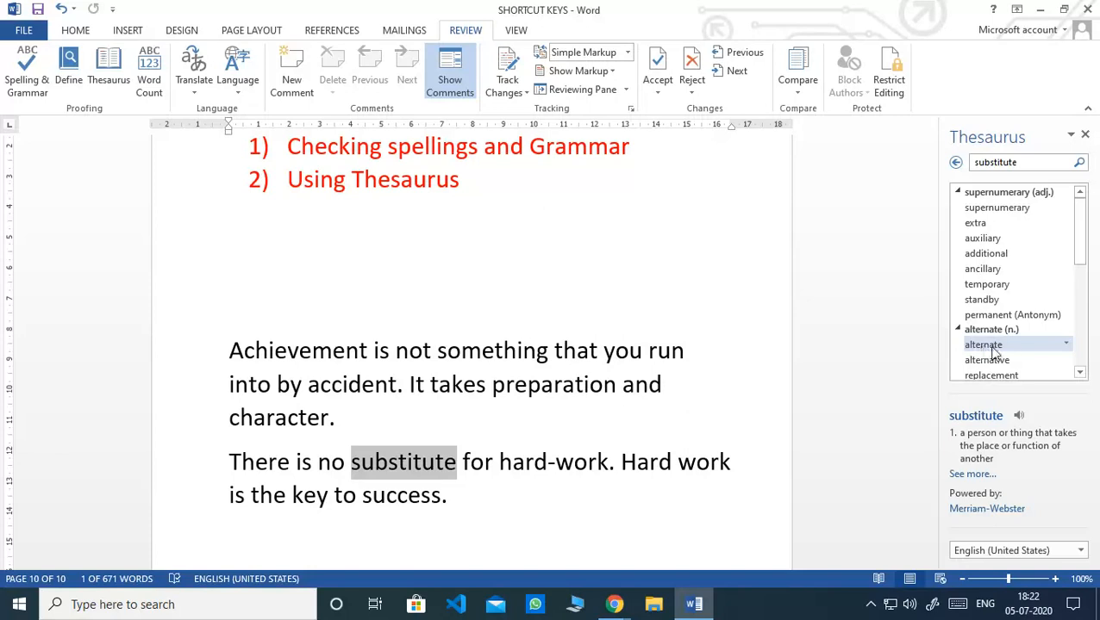
{"action": "left_click", "coordinate": [1066, 344]}
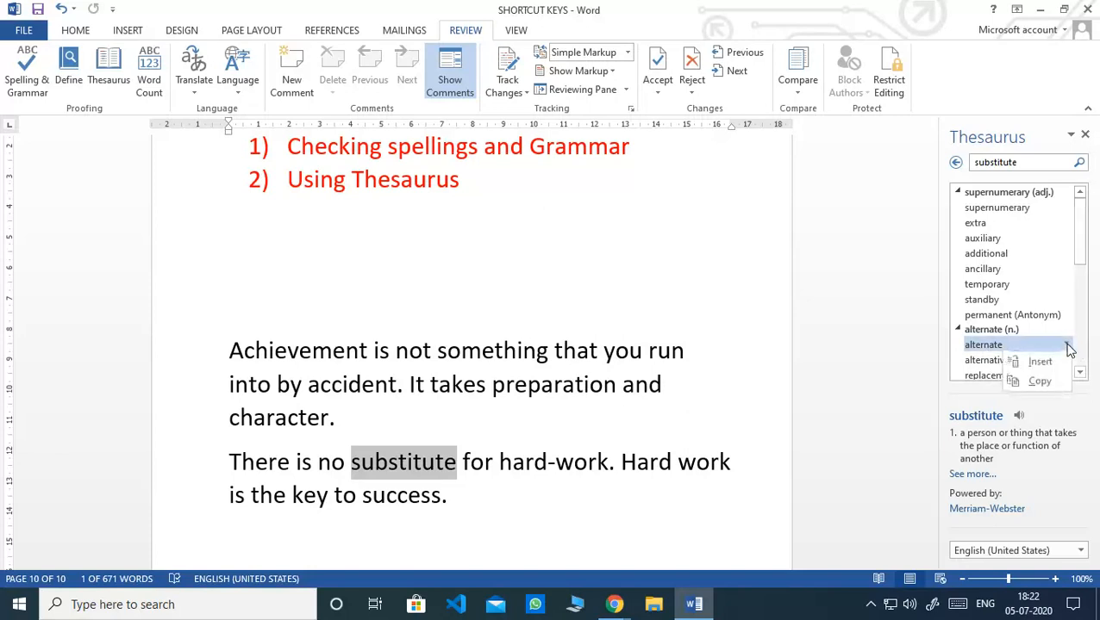
{"action": "left_click", "coordinate": [1039, 362]}
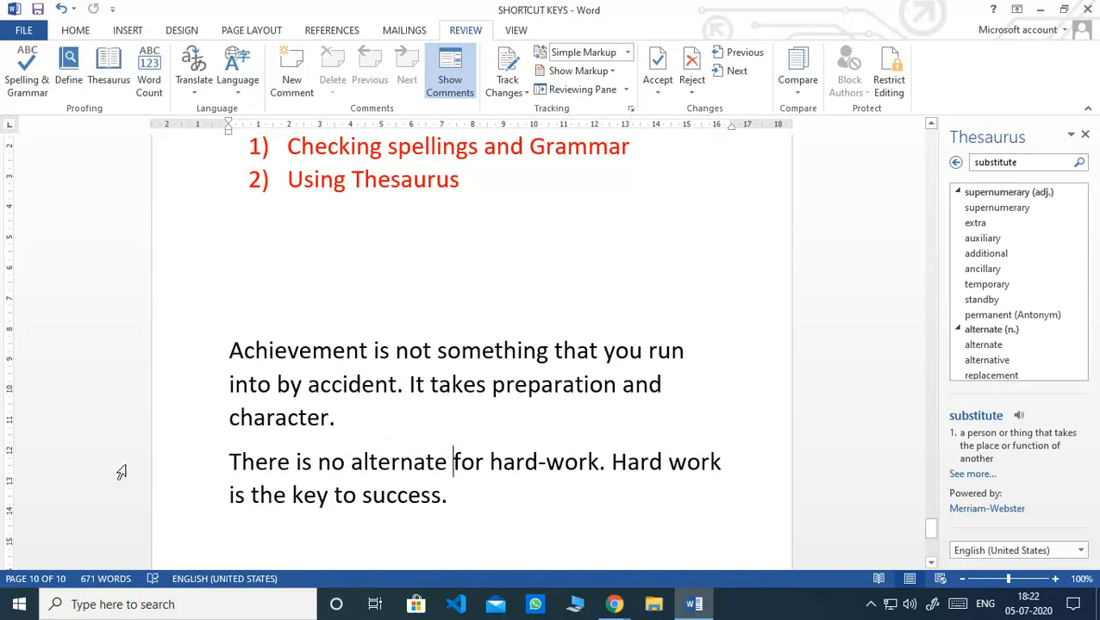
Replace "Hard" in the second paragraph's "Hard work is the key to success" with the Thesaurus antonym "Soft" and close the Thesaurus
{"action": "left_click_drag", "start_coordinate": [611, 466], "coordinate": [655, 465]}
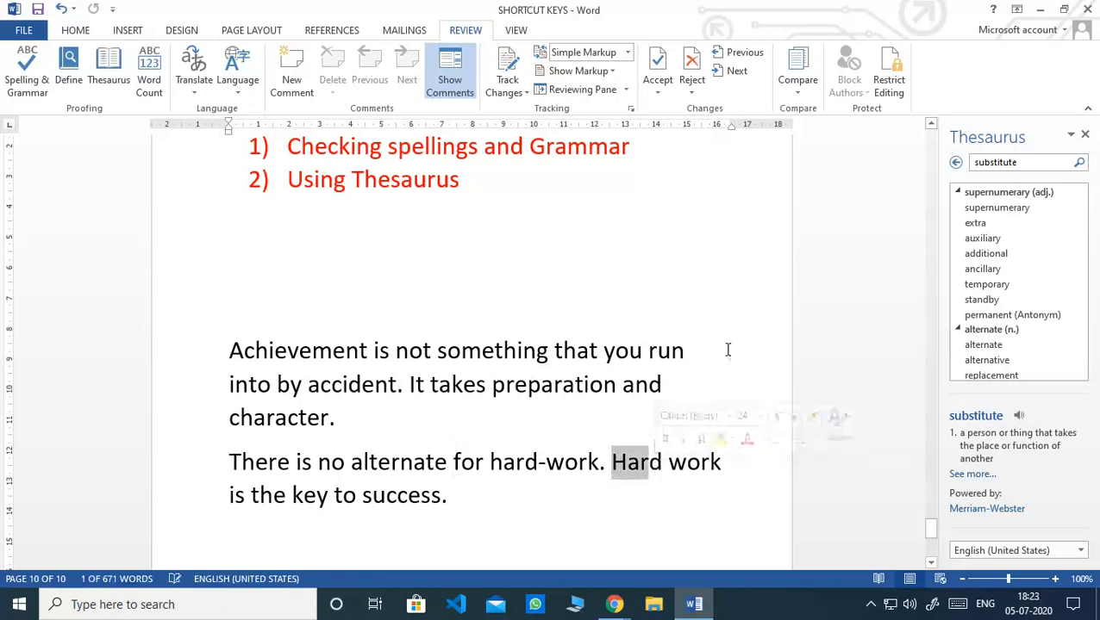
{"action": "left_click", "coordinate": [1084, 134]}
{"action": "left_click", "coordinate": [720, 486]}
{"action": "double_click", "coordinate": [699, 462]}
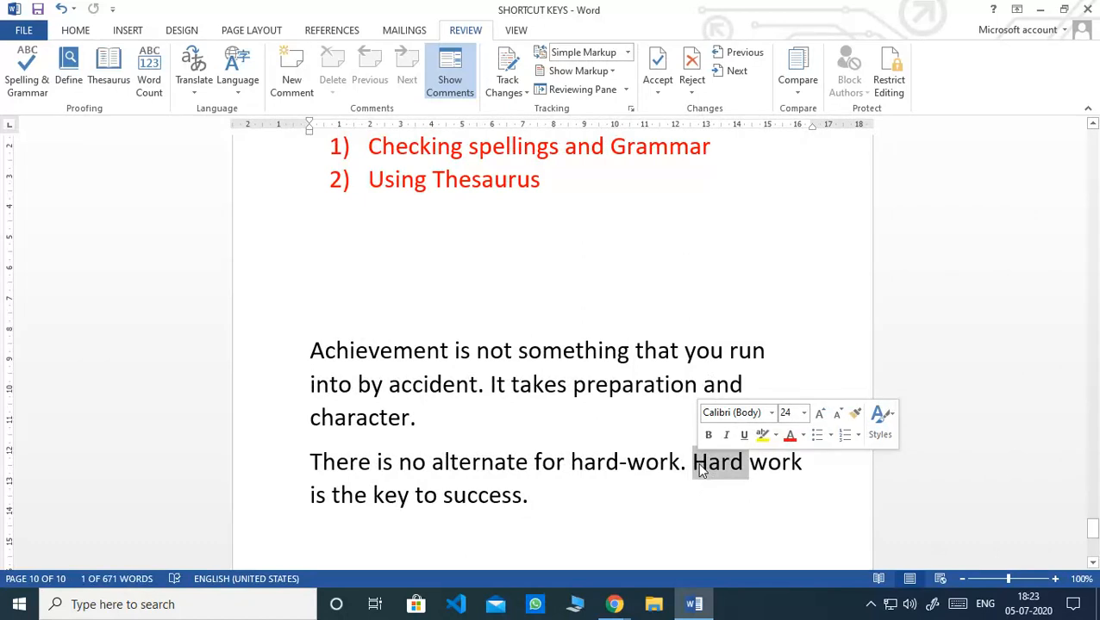
{"action": "left_click", "coordinate": [108, 69]}
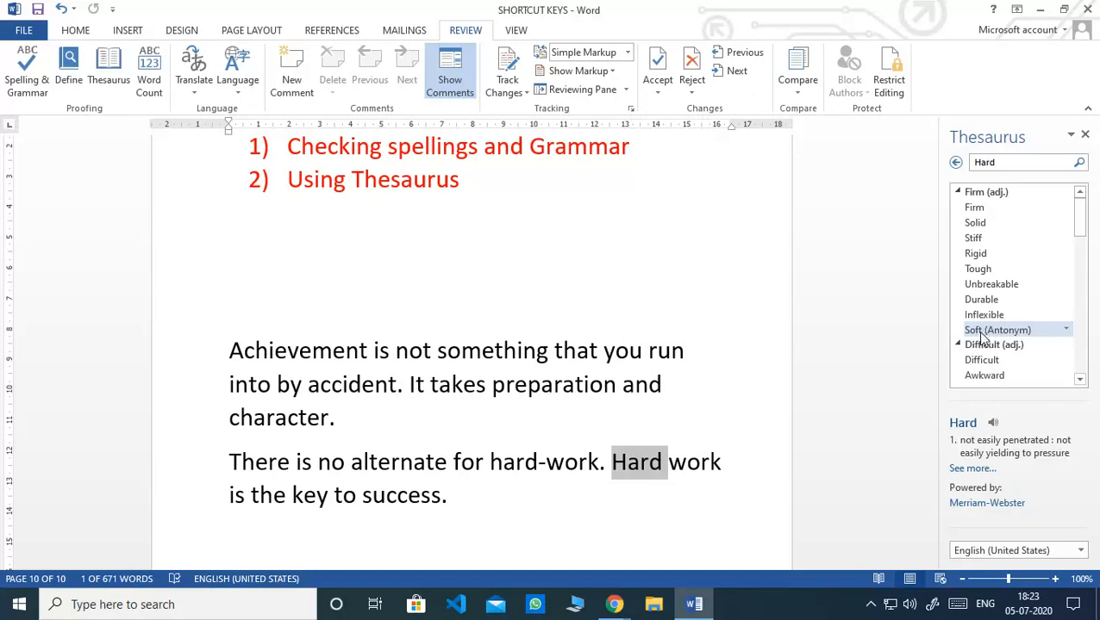
{"action": "left_click", "coordinate": [1067, 334]}
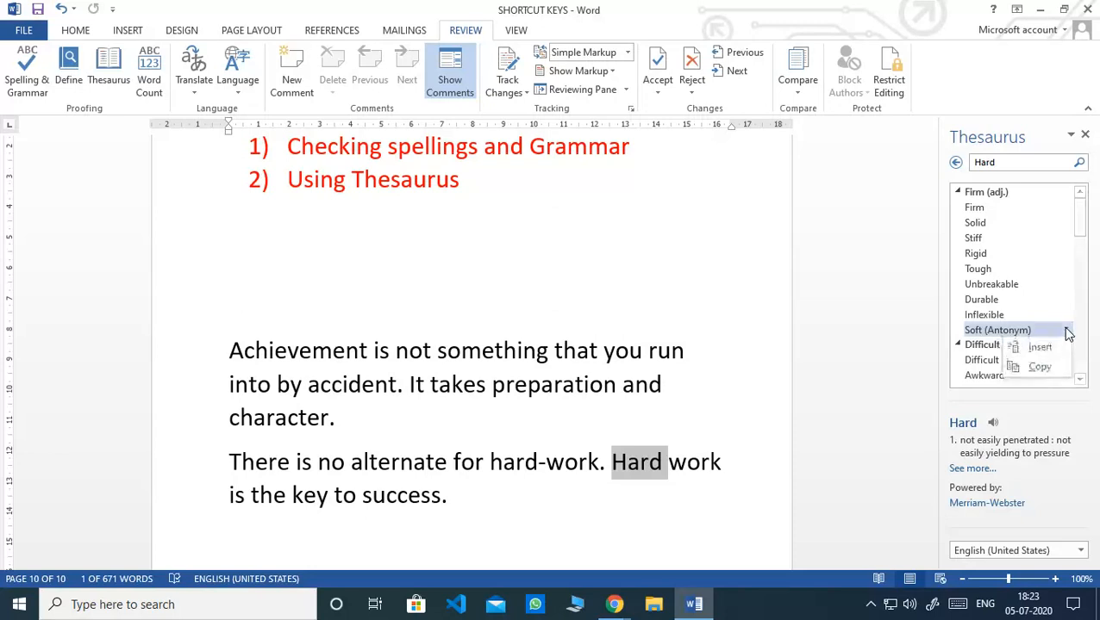
{"action": "left_click", "coordinate": [1017, 348]}
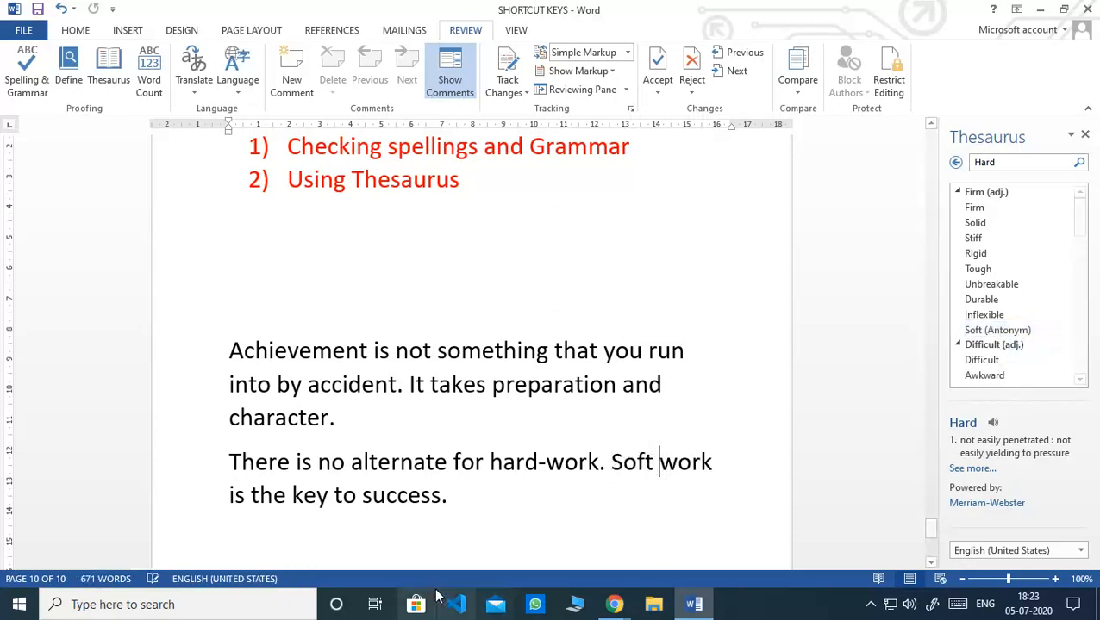
{"action": "left_click", "coordinate": [323, 515]}
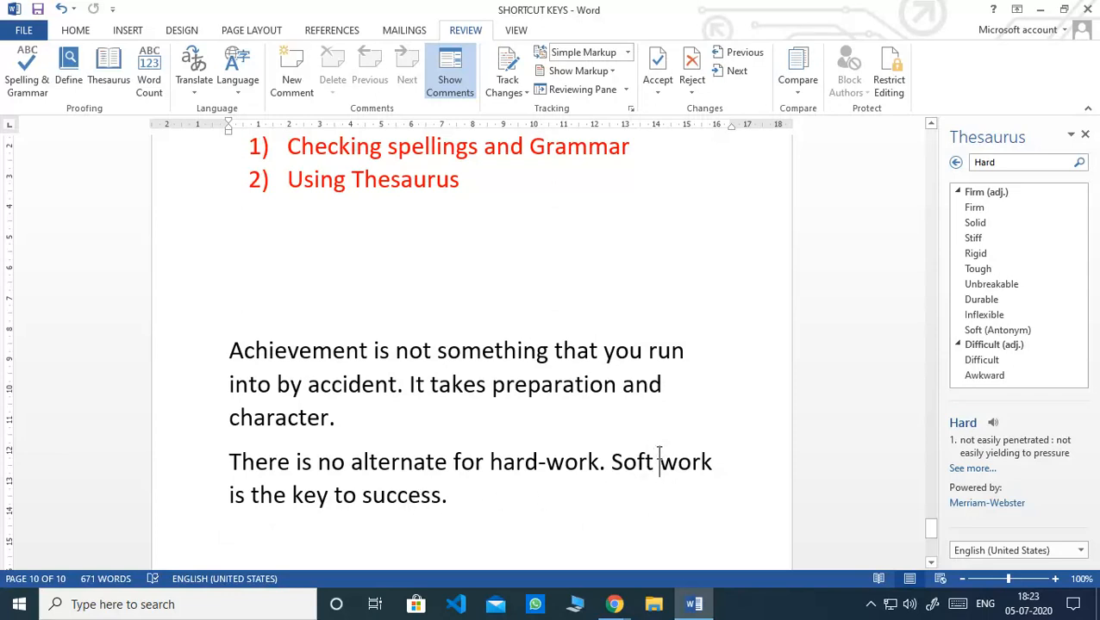
{"action": "left_click", "coordinate": [1084, 134]}
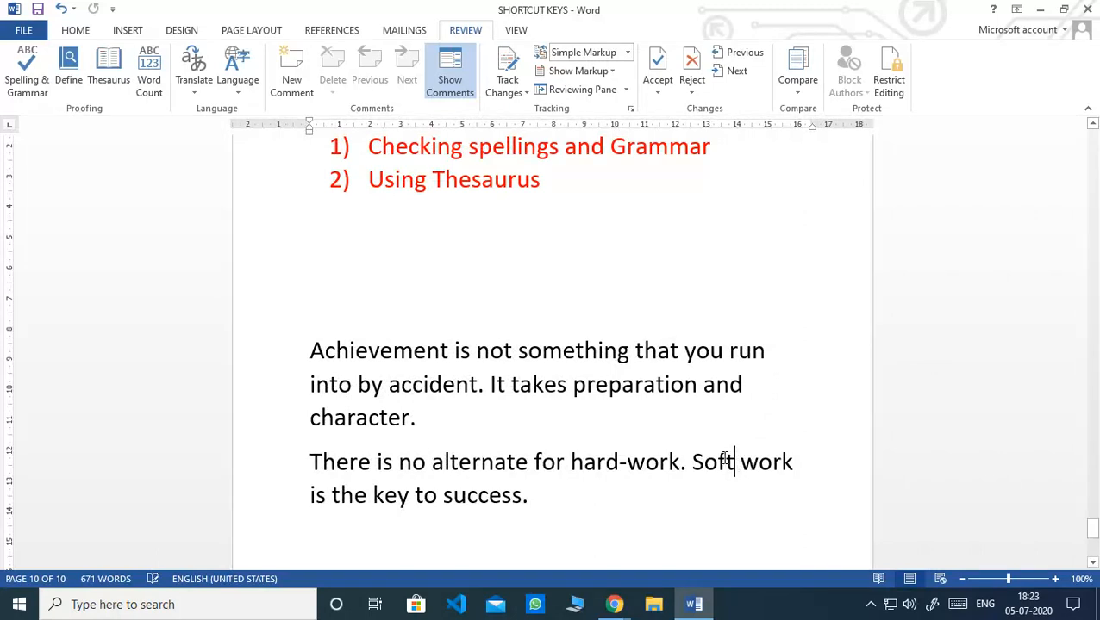
Restore the word "Hard" in place of "Soft" at the start of the second paragraph's last sentence
{"action": "key", "text": "BackSpace"}
{"action": "key", "text": "BackSpace"}
{"action": "key", "text": "BackSpace"}
{"action": "key", "text": "BackSpace"}
{"action": "type", "text": "Hard"}
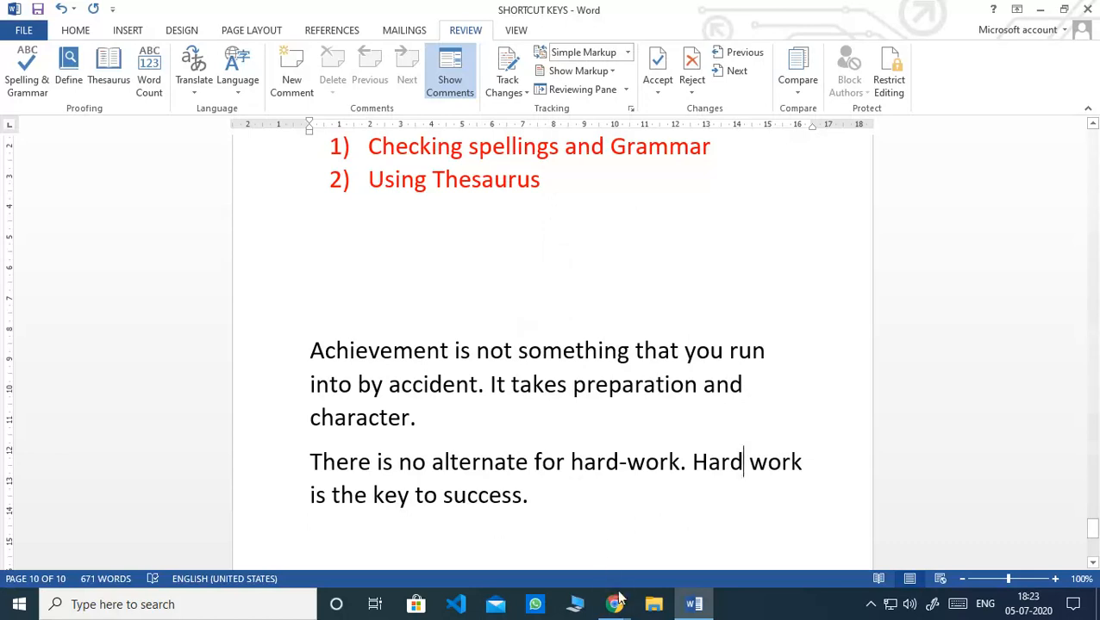
{"action": "mouse_move", "coordinate": [620, 607]}
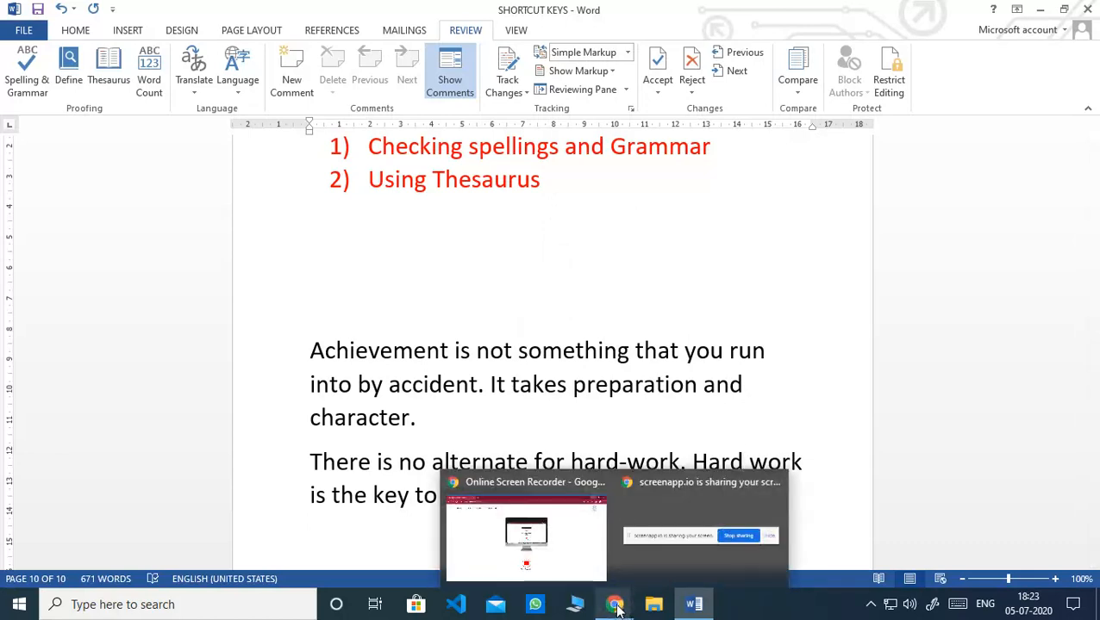
{"action": "left_click", "coordinate": [554, 562]}
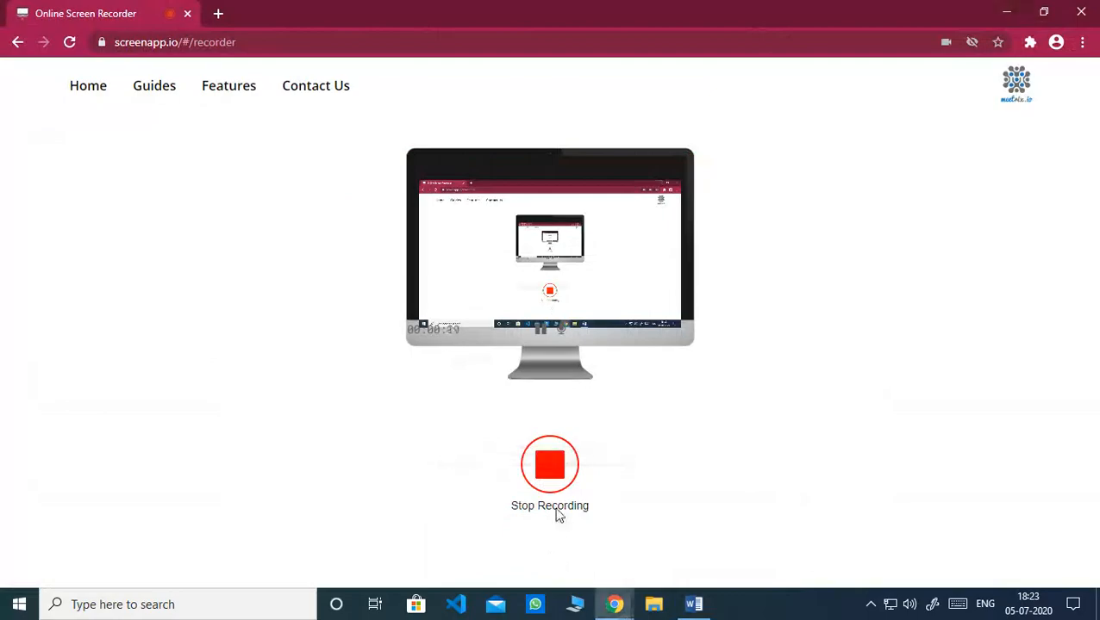